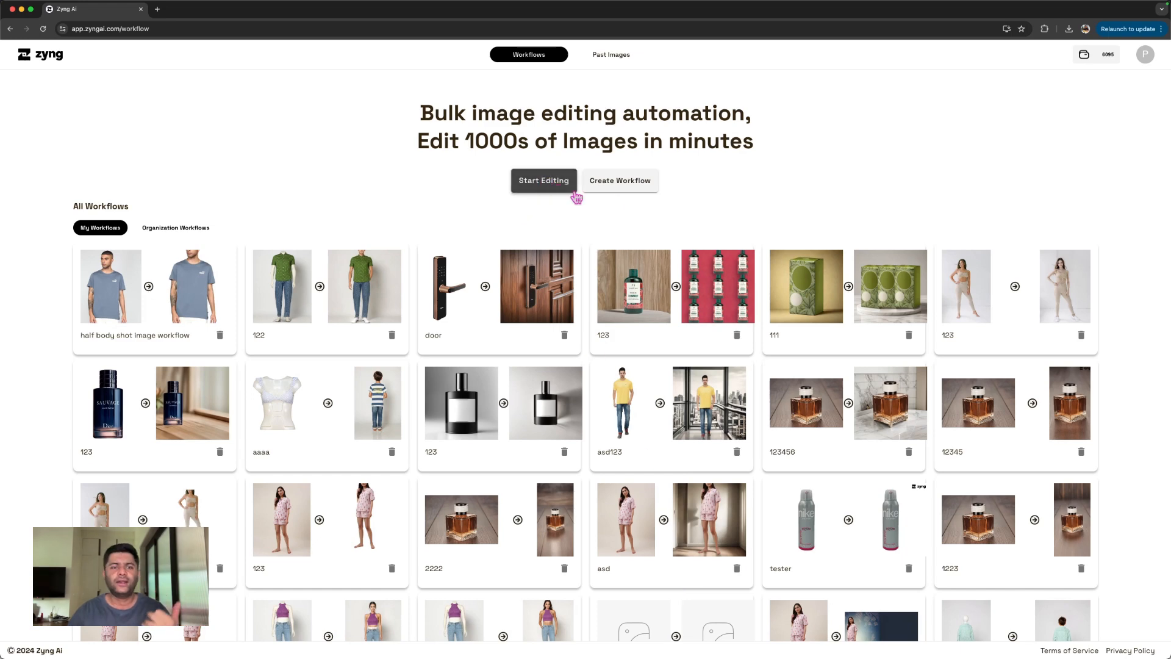
# Step: Start a new workflow and load the sample photo of the standing woman in the beige outfit as its input image
pyautogui.click(643, 194)
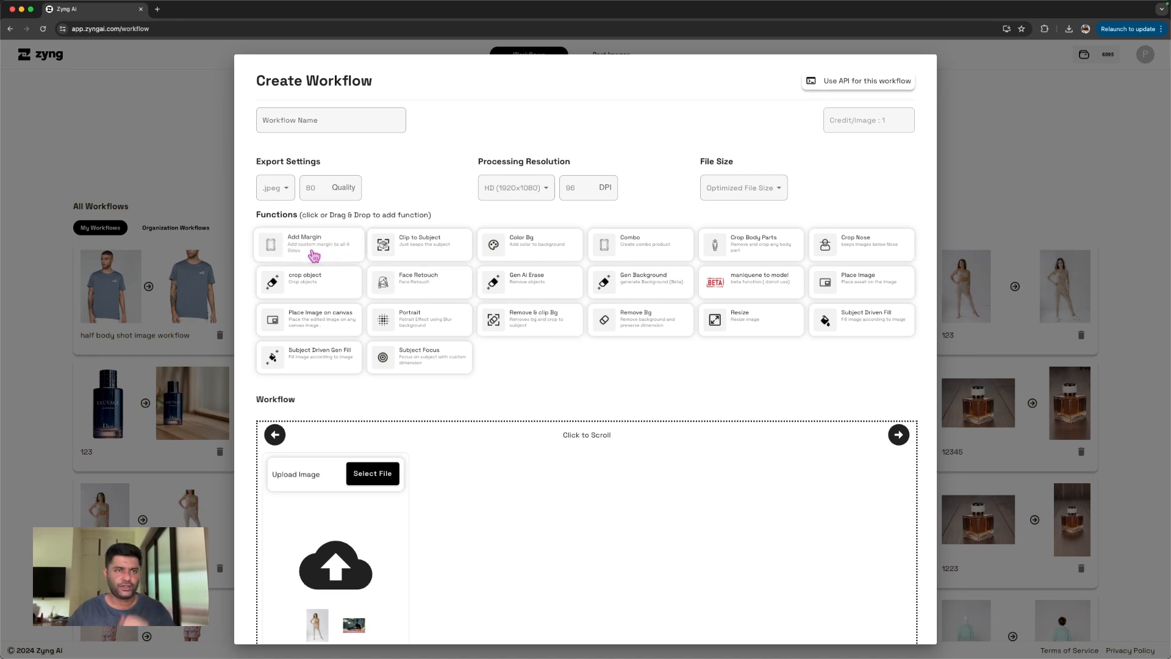
pyautogui.scroll(-2, 343, 497)
pyautogui.scroll(1, 335, 488)
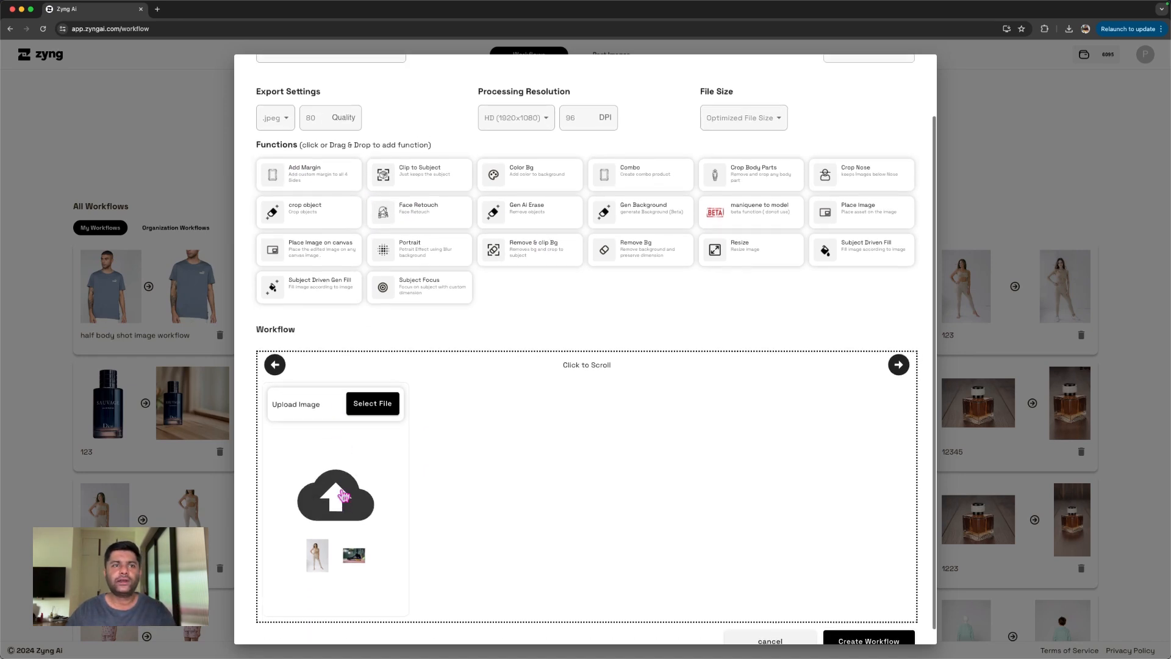
pyautogui.click(321, 578)
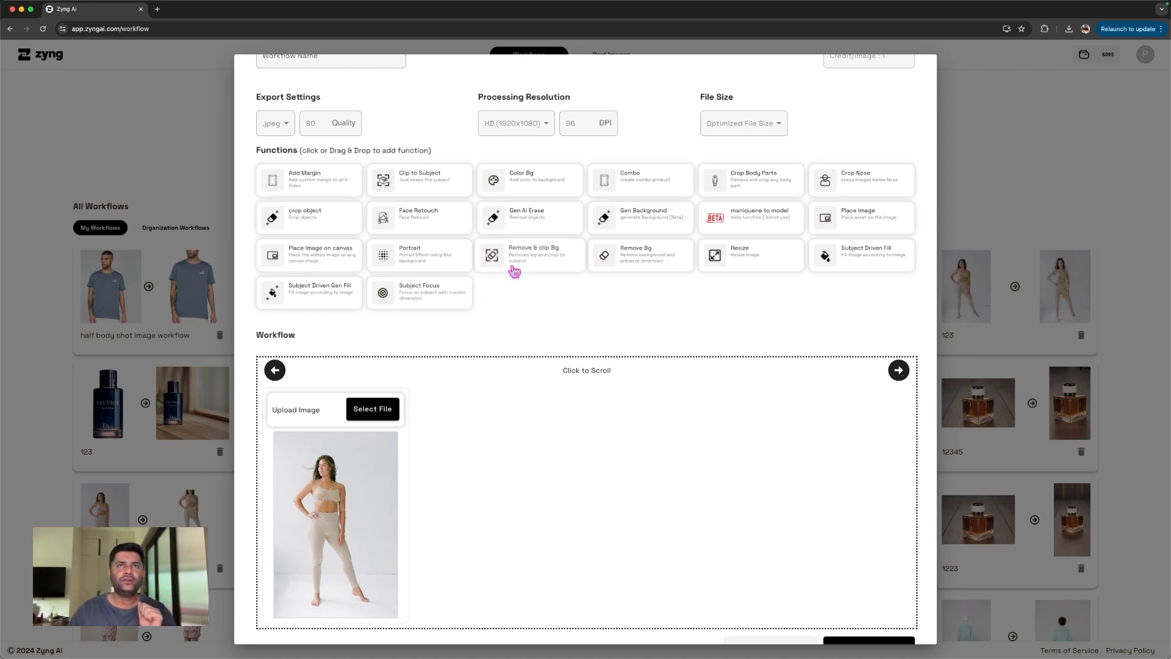
# Step: Add the Remove & clip Bg function to the workflow, followed by the Add Margin function
pyautogui.moveTo(513, 273); pyautogui.dragTo(488, 434)
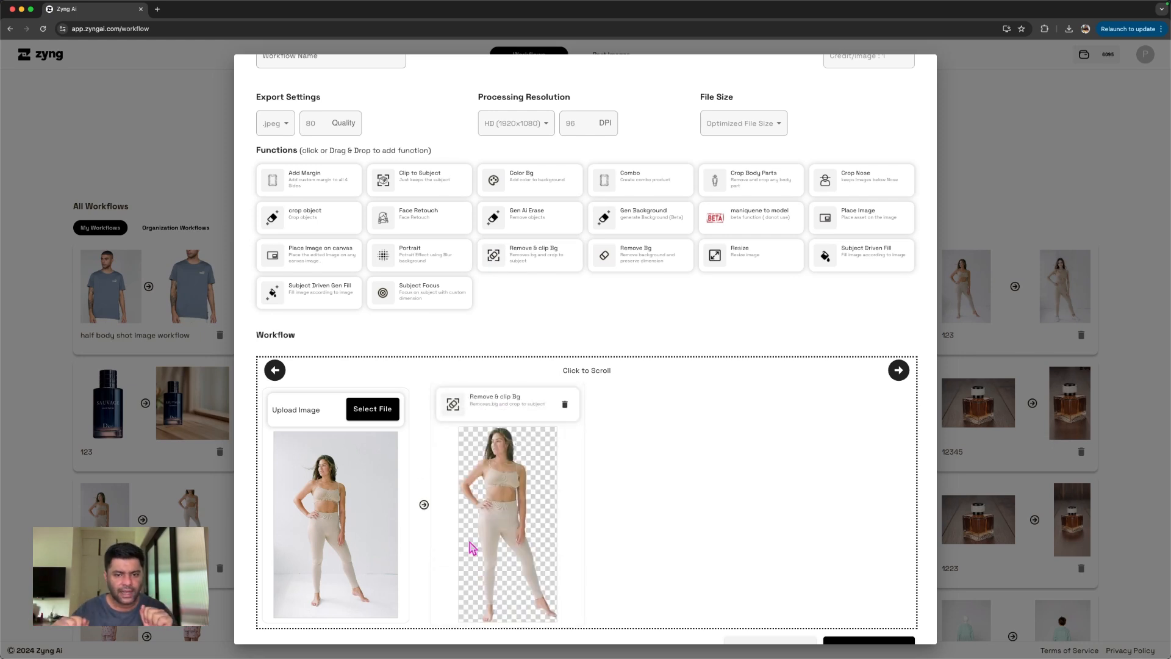
pyautogui.moveTo(329, 188); pyautogui.dragTo(661, 473)
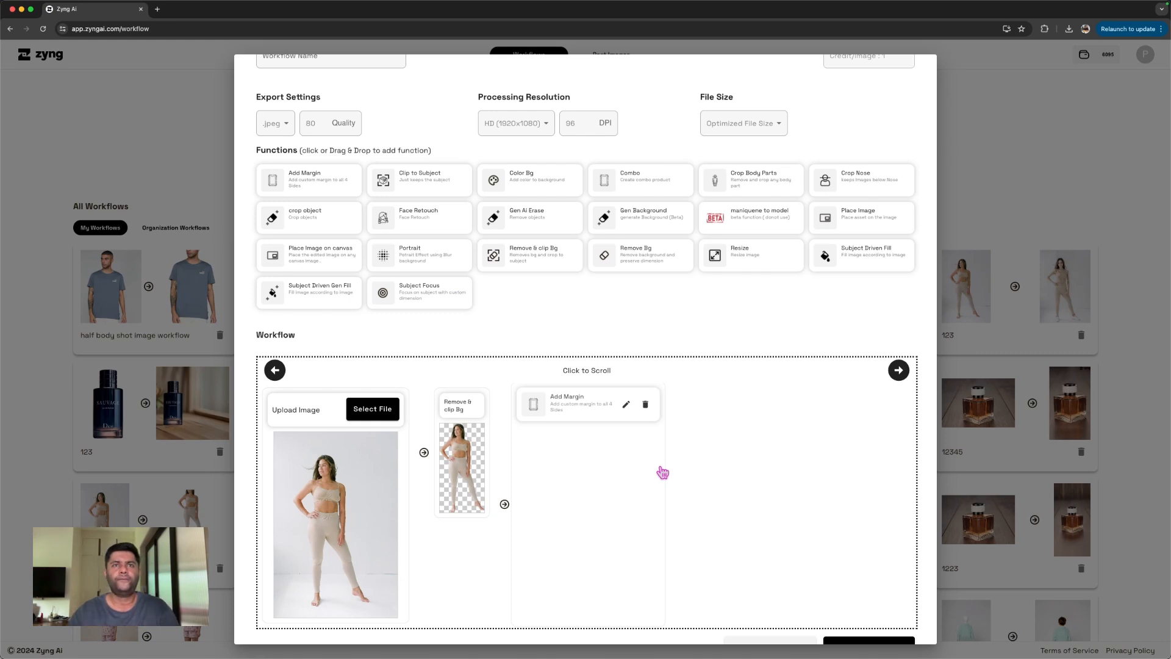
# Step: Open the Add Margin parameters and set both the width and the height to 1500
pyautogui.click(625, 406)
pyautogui.click(558, 250)
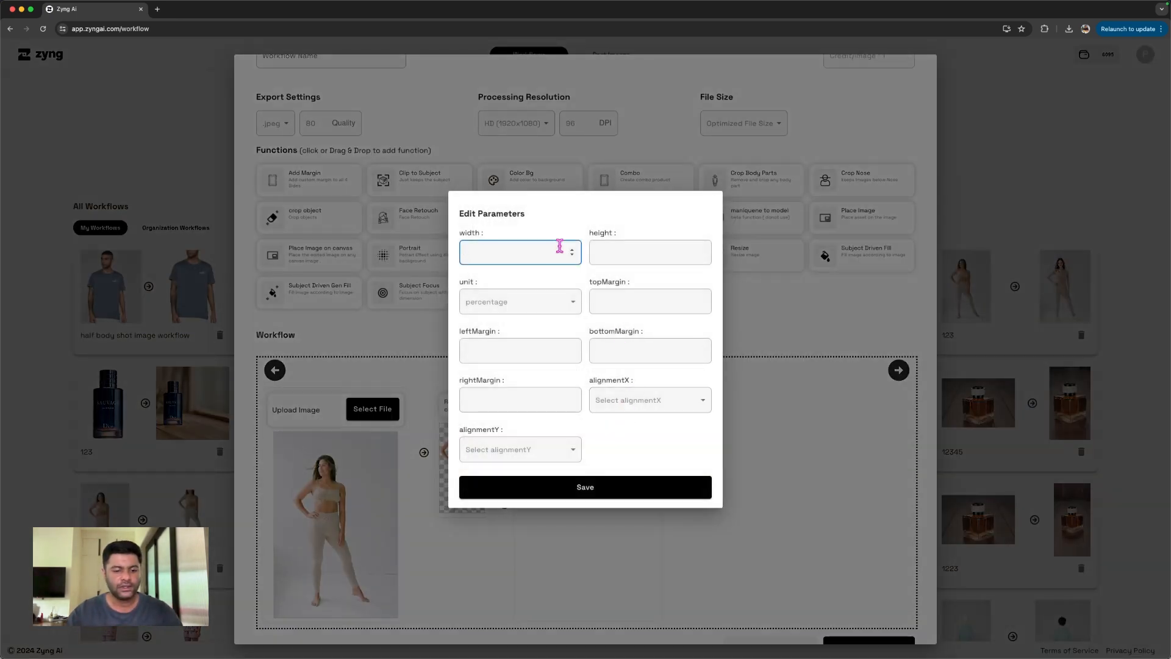
pyautogui.click(598, 252)
pyautogui.write('1500')
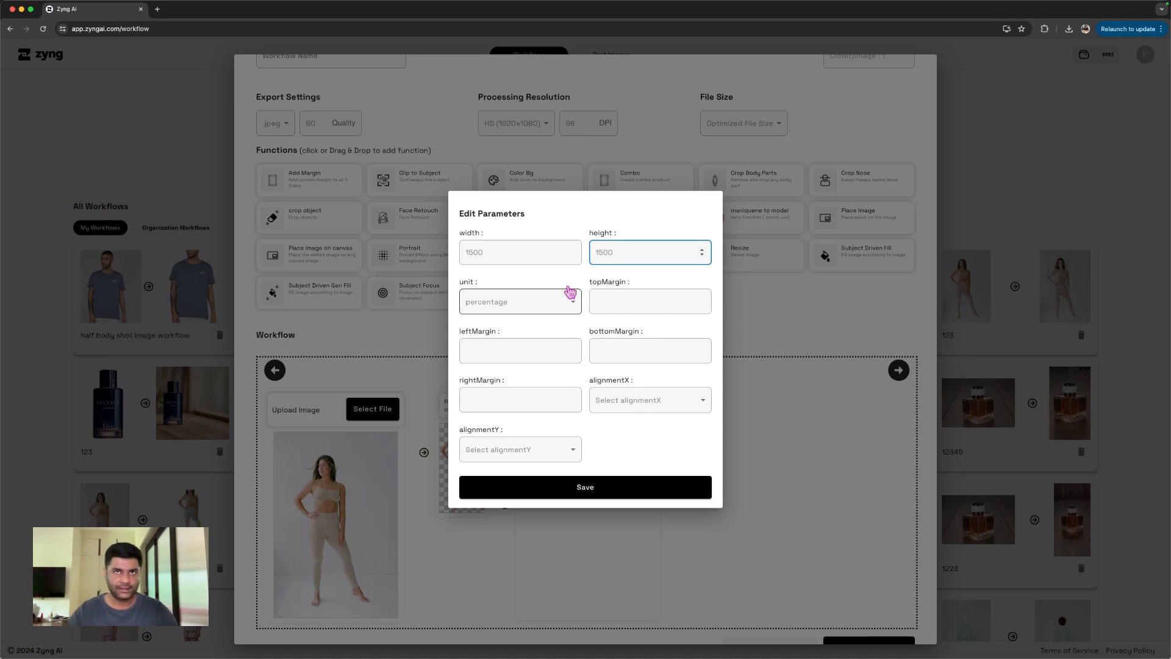
# Step: Set the margin unit to pixel and enter 50 for the top, left, bottom and right margins
pyautogui.click(562, 305)
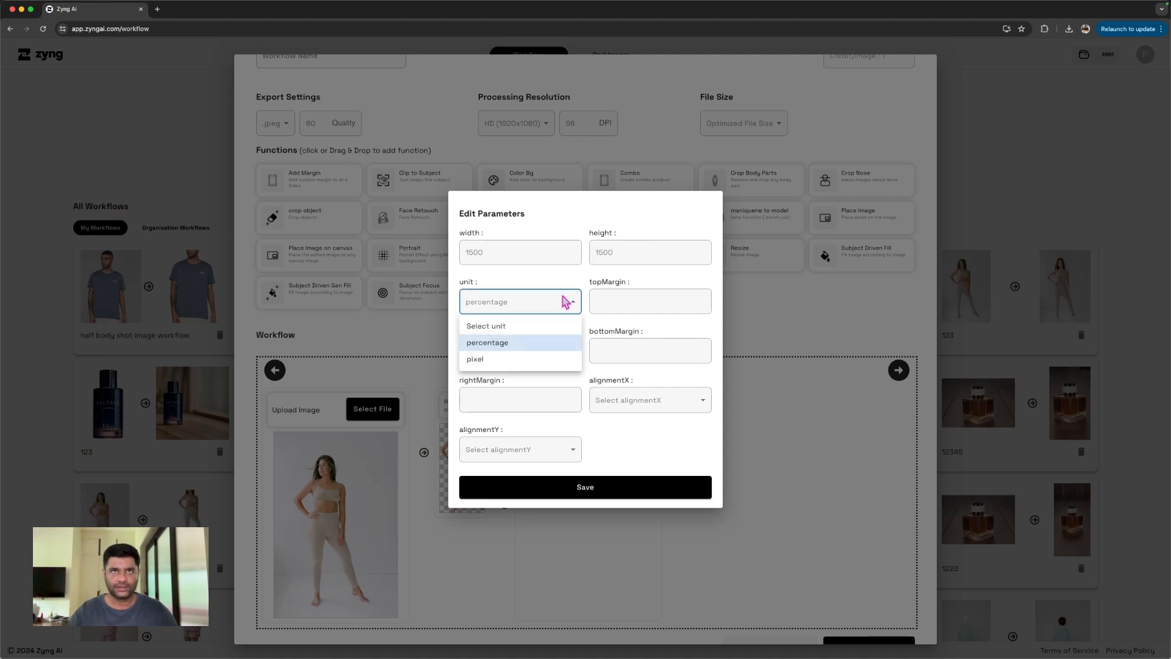
pyautogui.click(509, 360)
pyautogui.click(624, 301)
pyautogui.write('50')
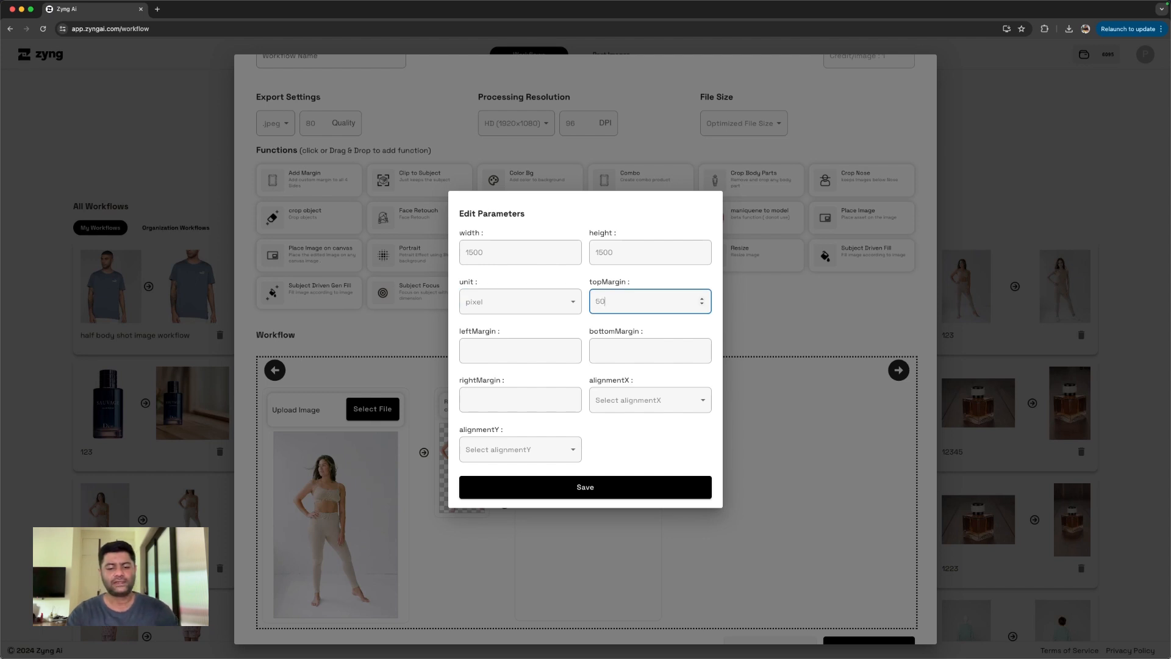
pyautogui.write('50')
pyautogui.press('Tab')
pyautogui.click(653, 310)
pyautogui.press('BackSpace')
pyautogui.press('Tab')
pyautogui.press('Tab')
pyautogui.write('50')
pyautogui.press('Tab')
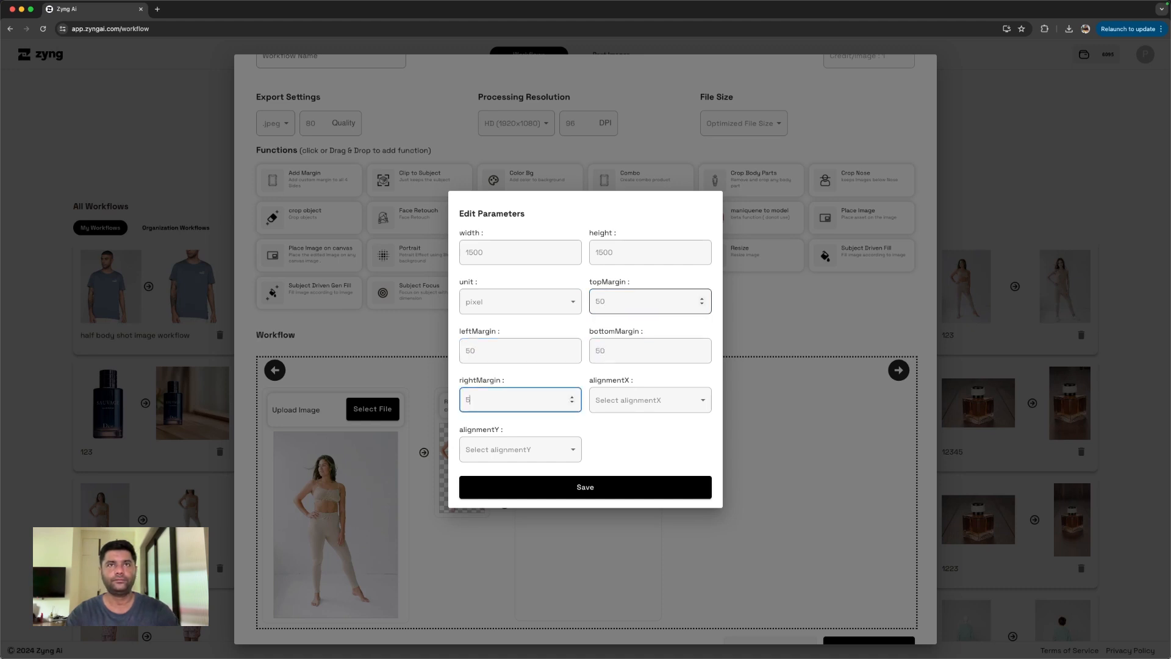
pyautogui.write('50')
# Step: Set alignmentX and alignmentY to Center alignment and save the Add Margin parameters
pyautogui.click(614, 400)
pyautogui.click(605, 474)
pyautogui.click(534, 451)
pyautogui.click(520, 523)
pyautogui.click(524, 497)
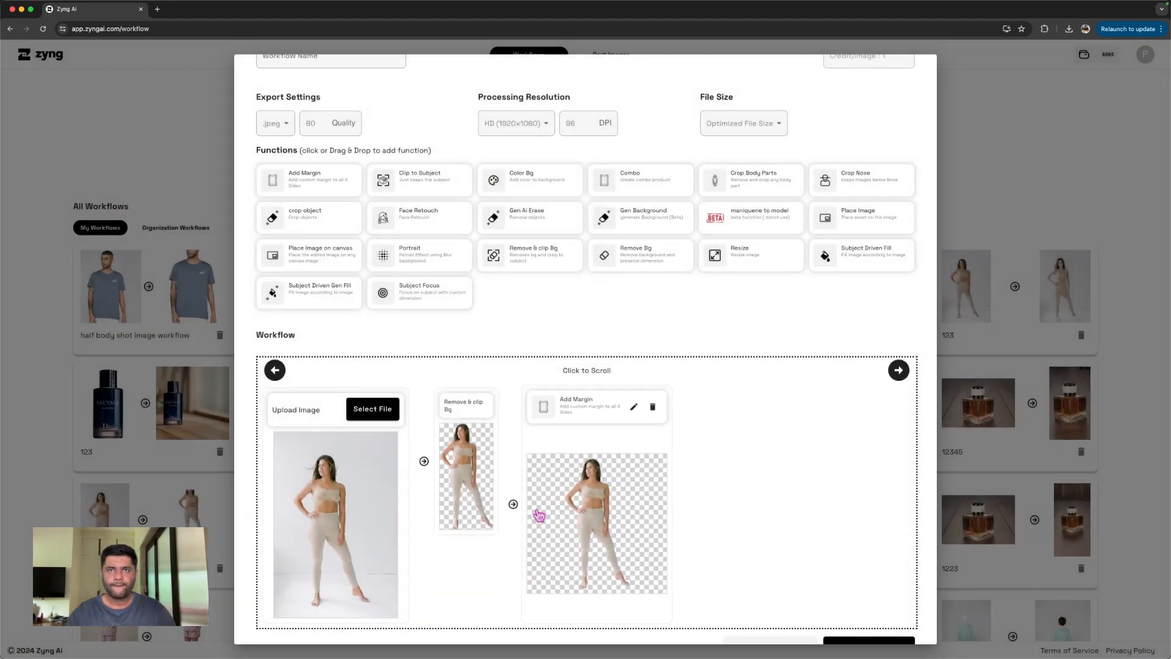
# Step: Change the Add Margin function's bottom margin to 100 pixels and save the parameters
pyautogui.scroll(5, 556, 533)
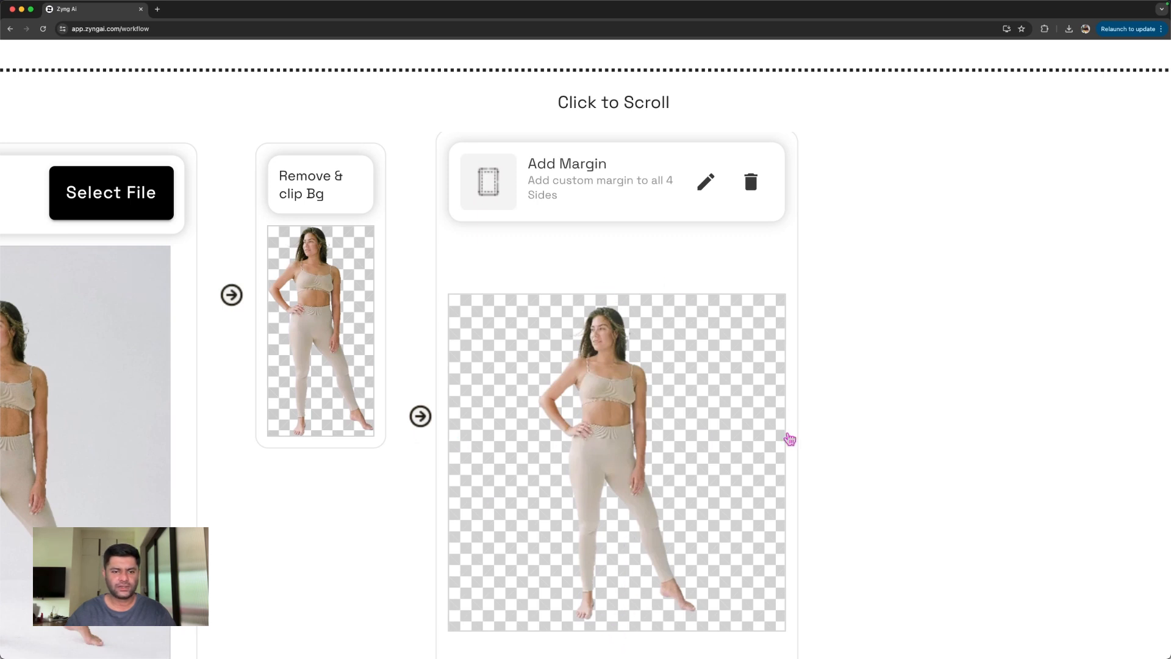
pyautogui.scroll(-3, 787, 439)
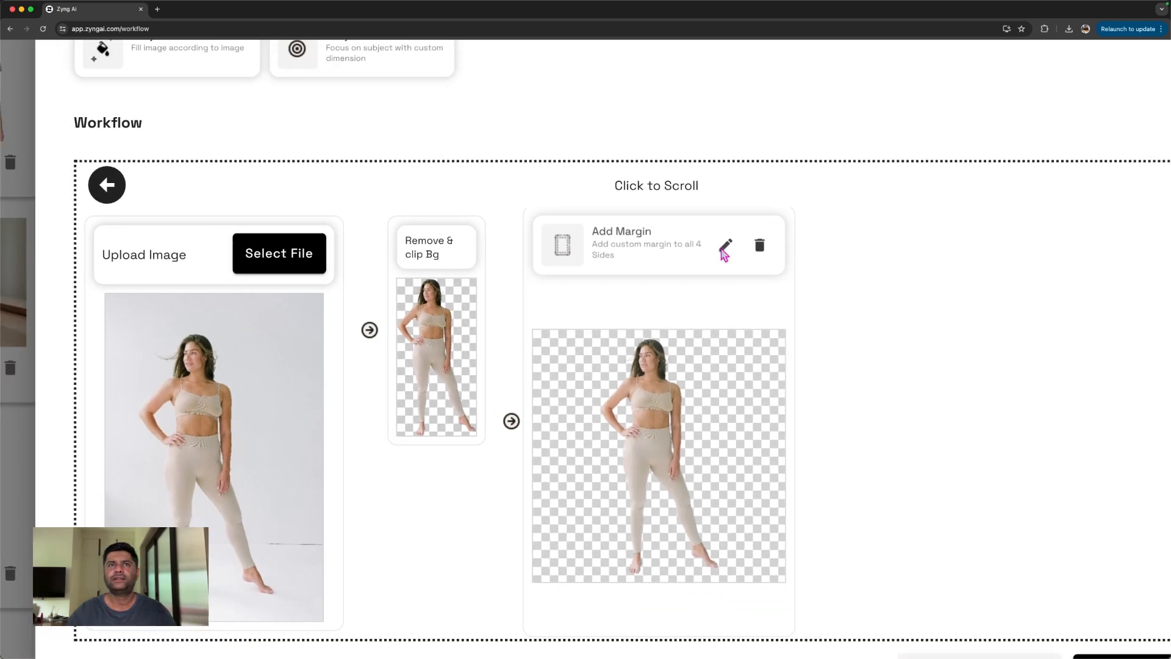
pyautogui.click(725, 244)
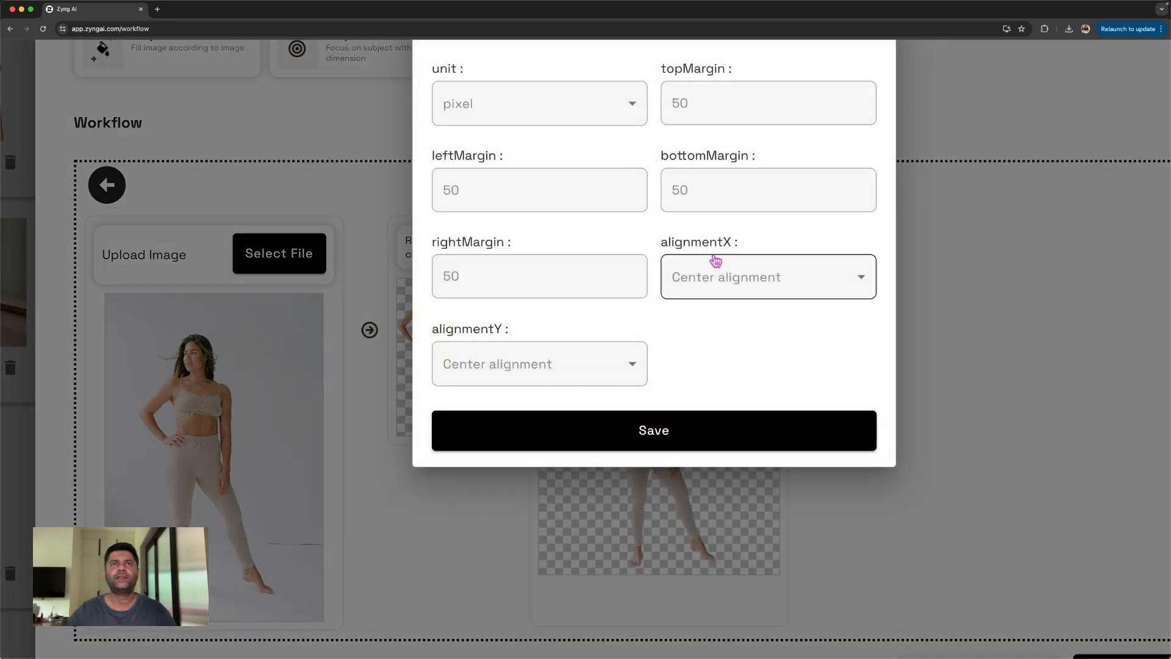
pyautogui.doubleClick(705, 191)
pyautogui.write('100')
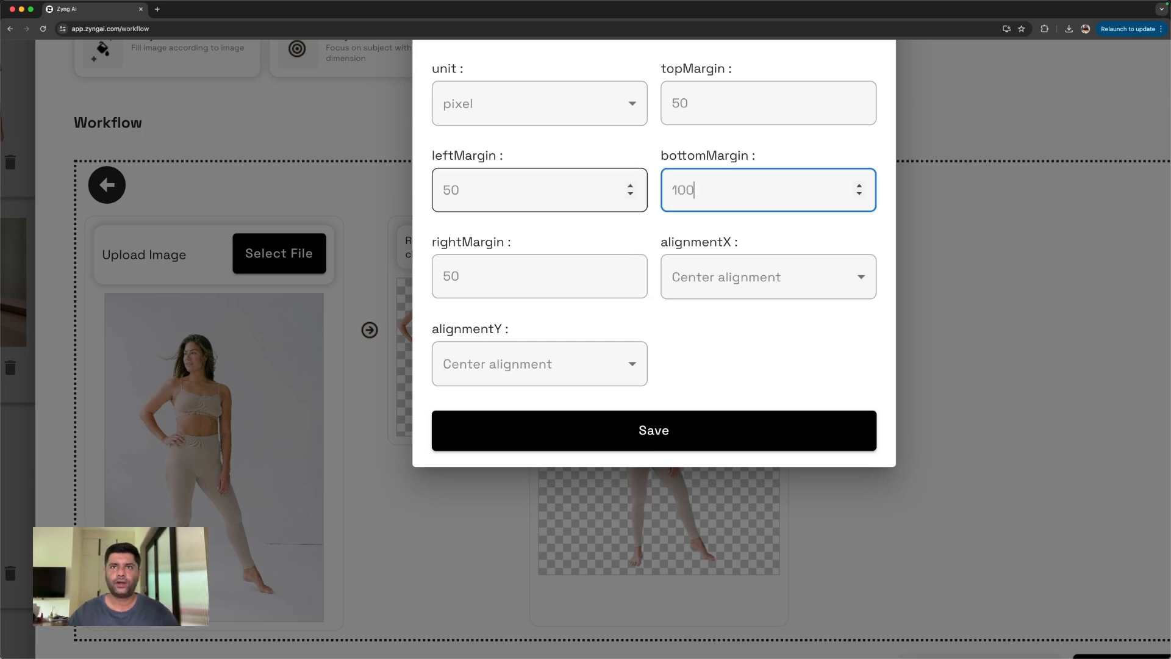
pyautogui.click(620, 434)
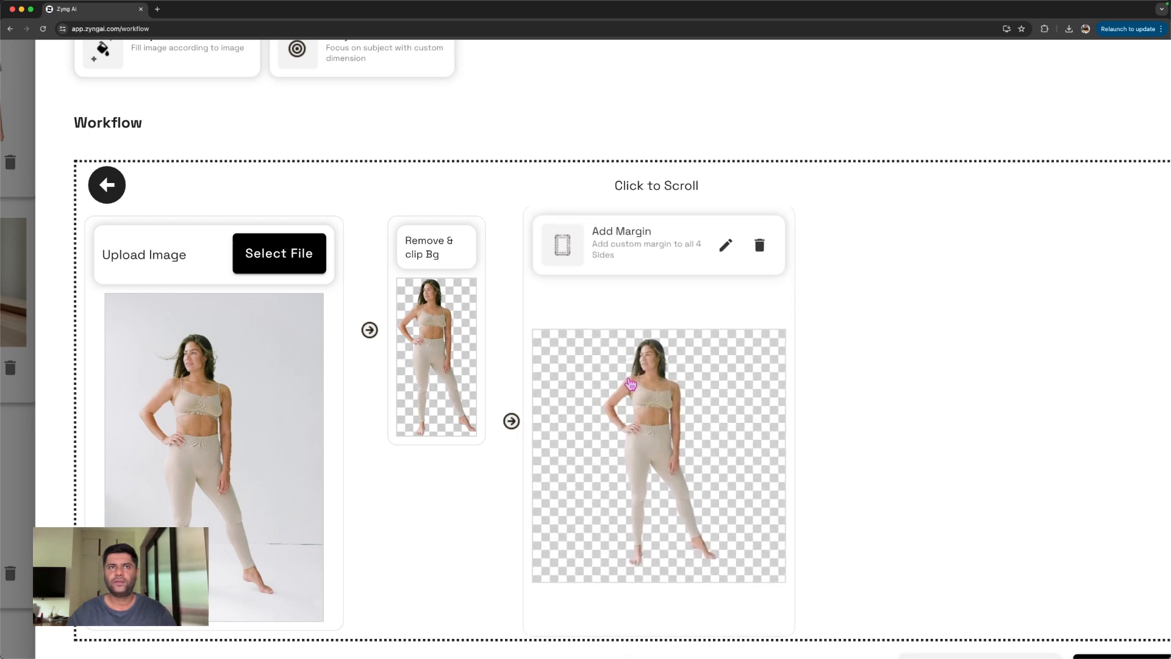
# Step: Reduce the Add Margin function's top margin to 0 pixels and save the parameters
pyautogui.click(726, 245)
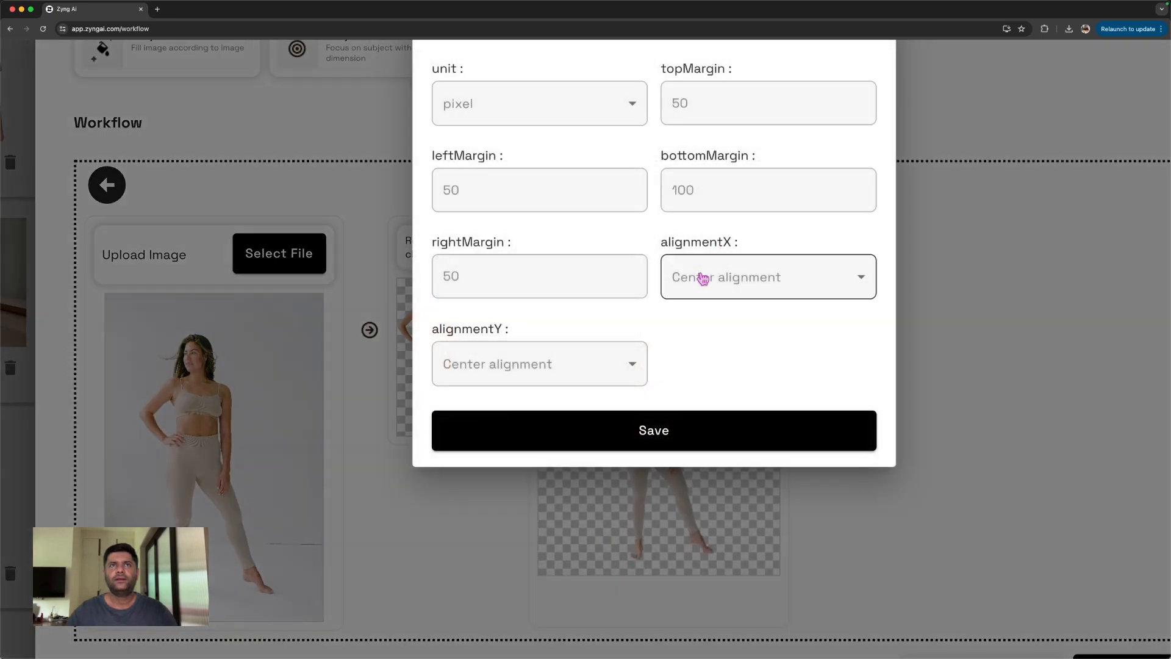
pyautogui.click(703, 185)
pyautogui.moveTo(704, 185); pyautogui.dragTo(646, 185)
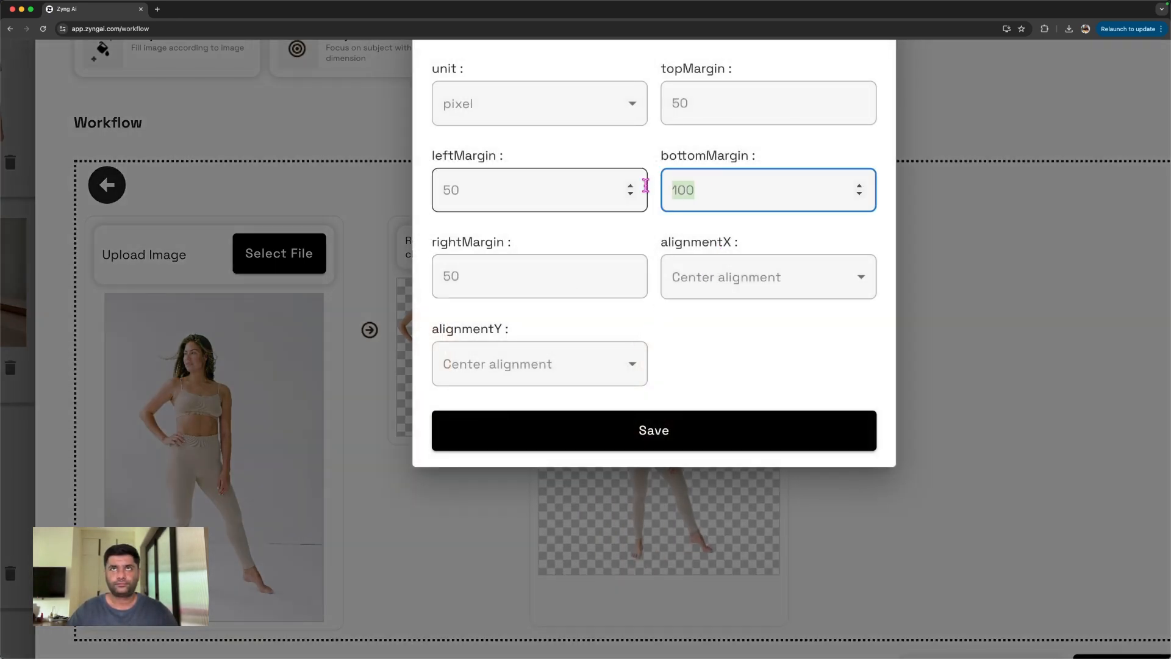
pyautogui.moveTo(699, 102); pyautogui.dragTo(642, 102)
pyautogui.write('0')
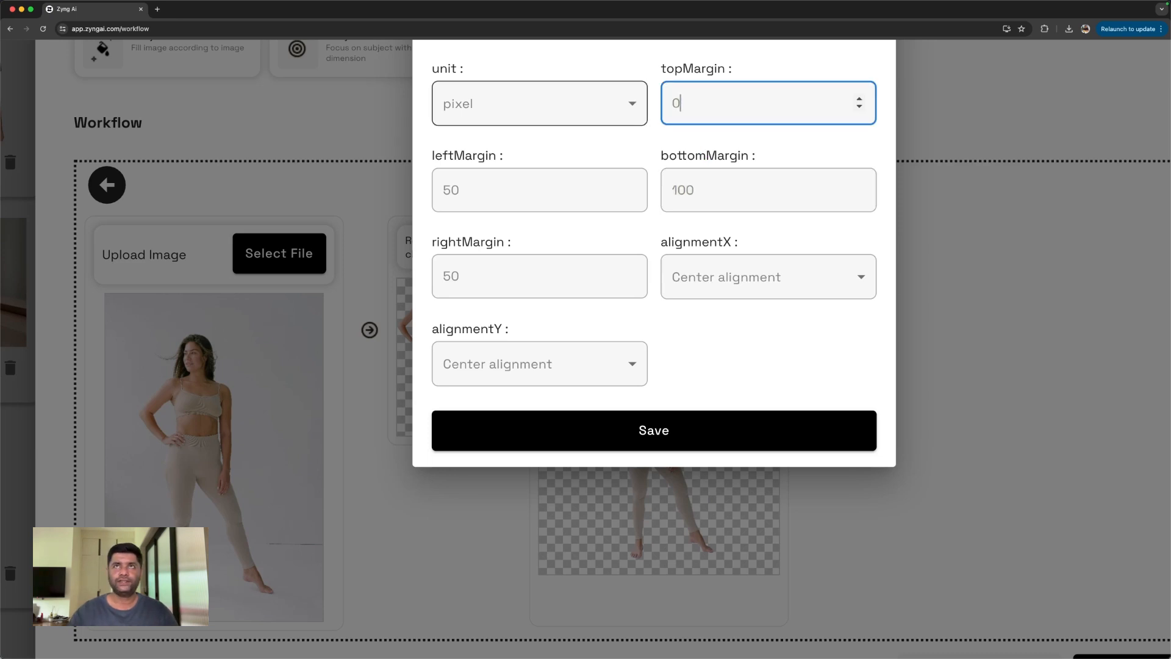
pyautogui.write('0')
pyautogui.click(616, 447)
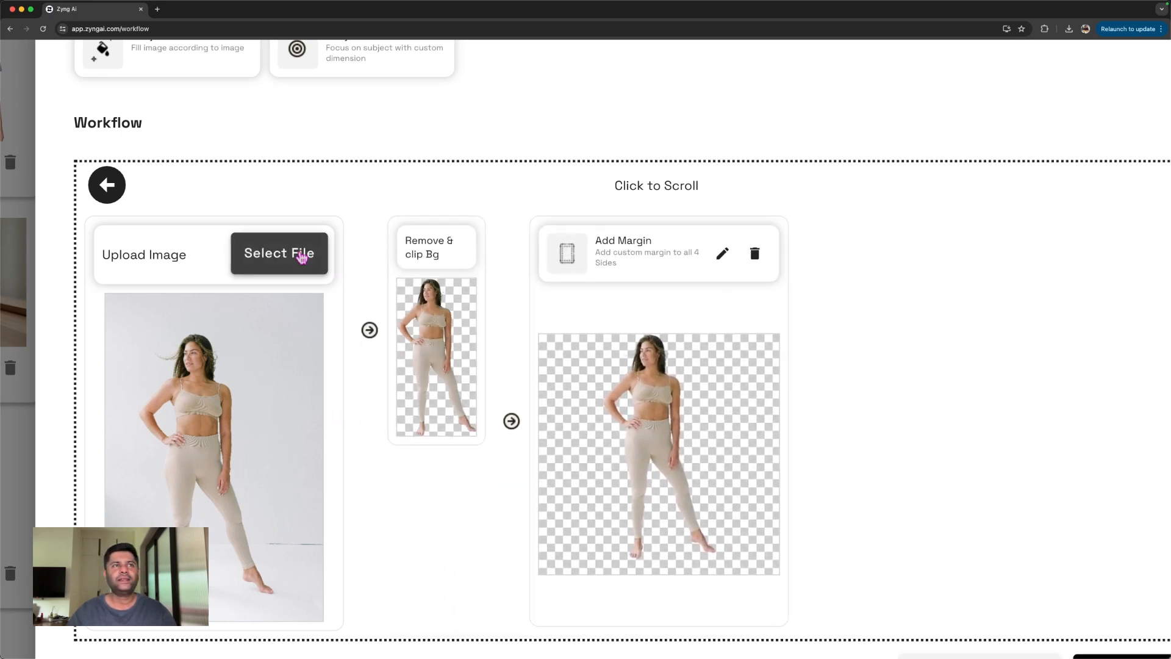
# Step: Replace the workflow's input image with the woven-art-silk-saree file from the Image samples folder
pyautogui.click(303, 254)
pyautogui.click(299, 182)
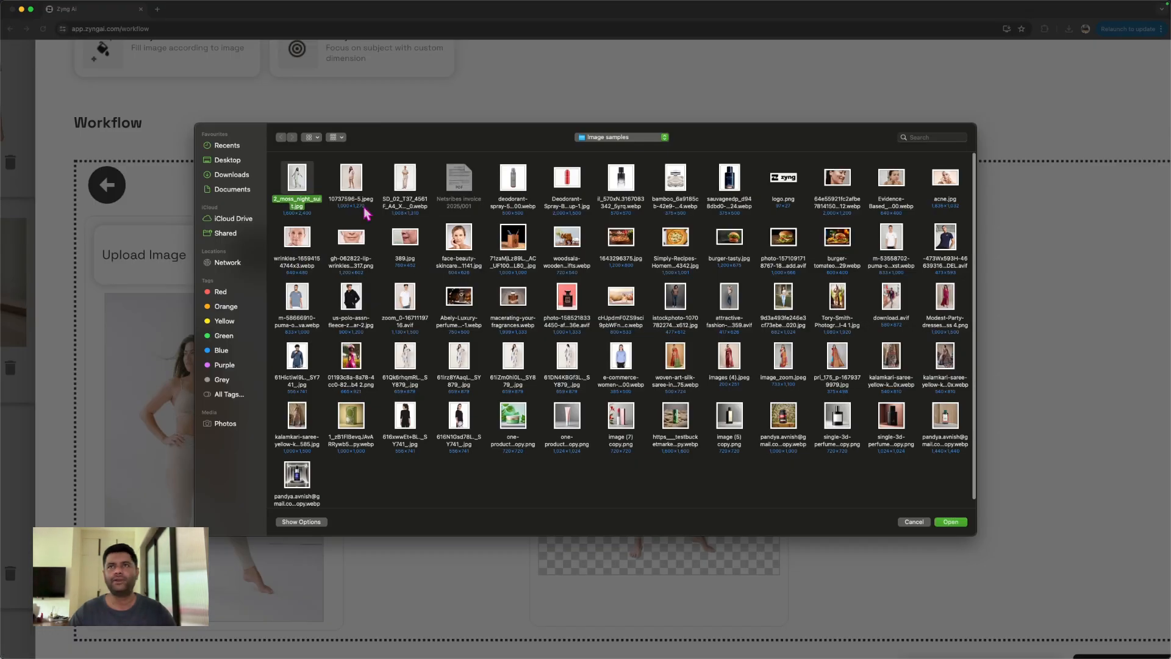
pyautogui.click(784, 306)
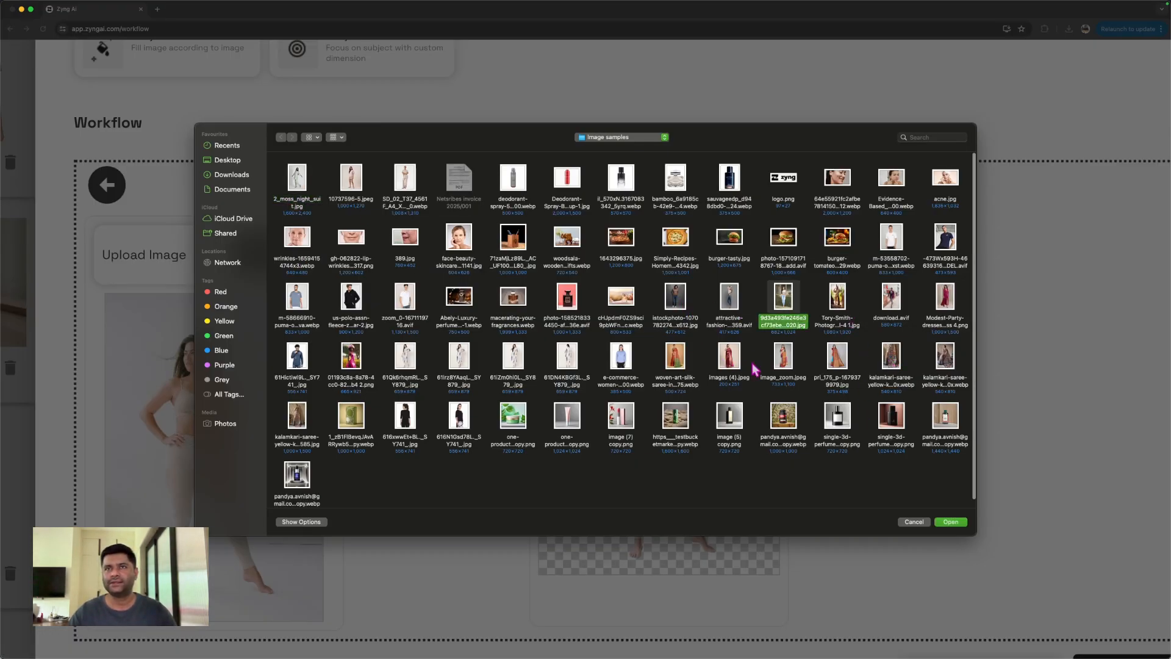
pyautogui.click(677, 362)
pyautogui.click(951, 521)
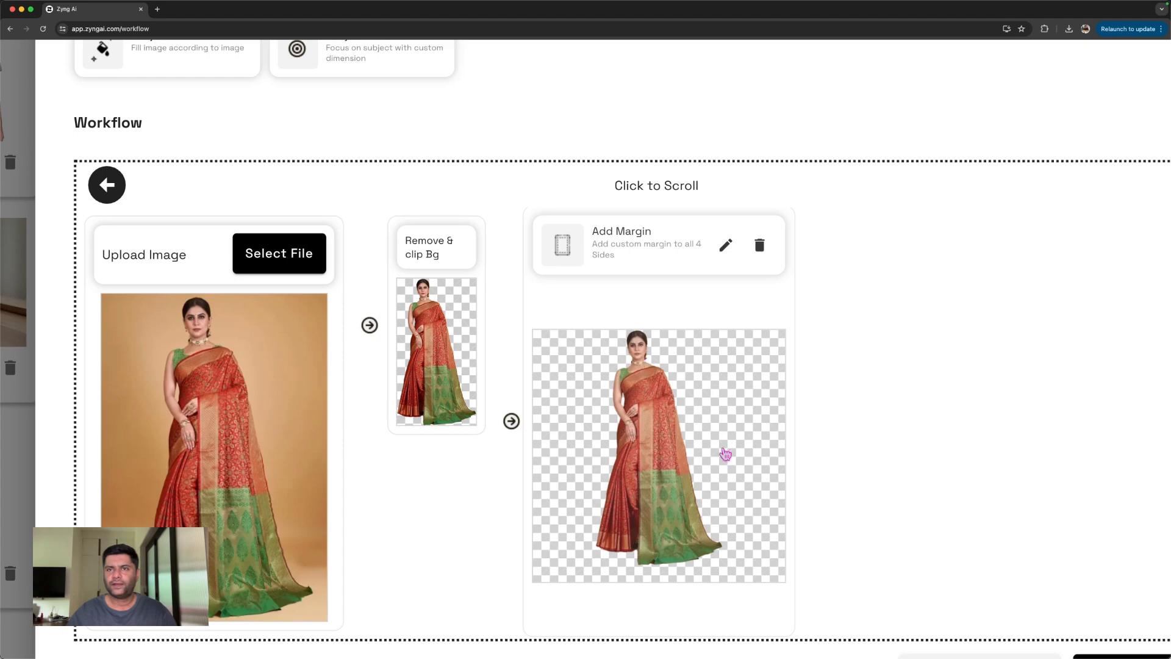
# Step: Set the Add Margin function's top margin to 50 pixels and save the parameters
pyautogui.click(730, 246)
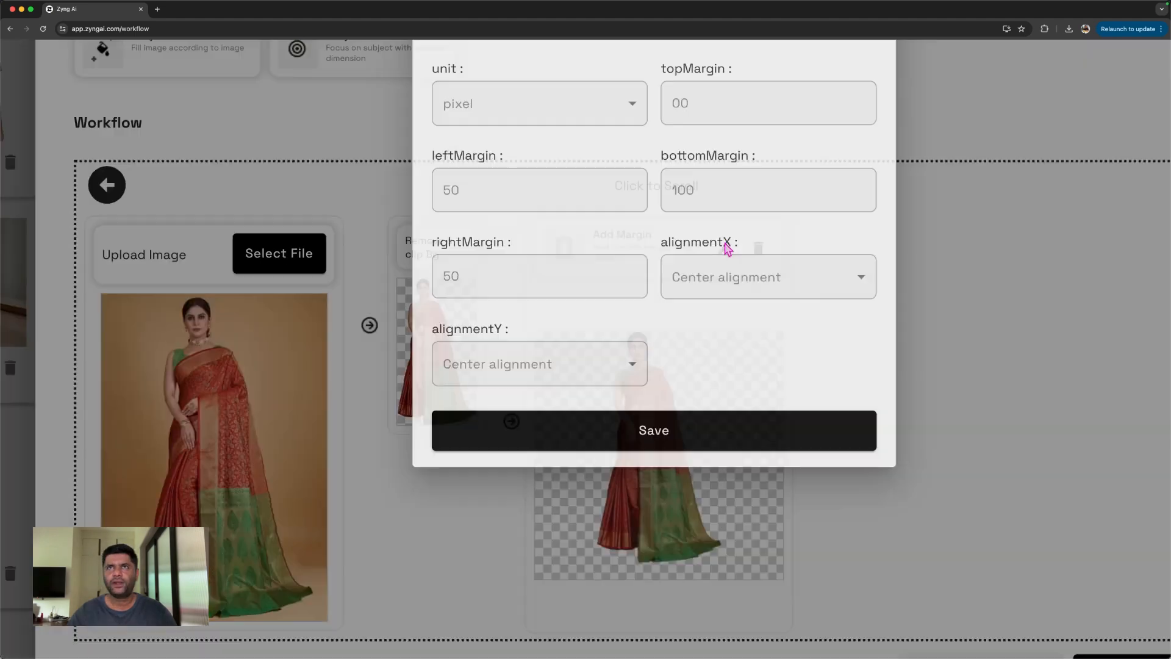
pyautogui.moveTo(706, 100); pyautogui.dragTo(670, 99)
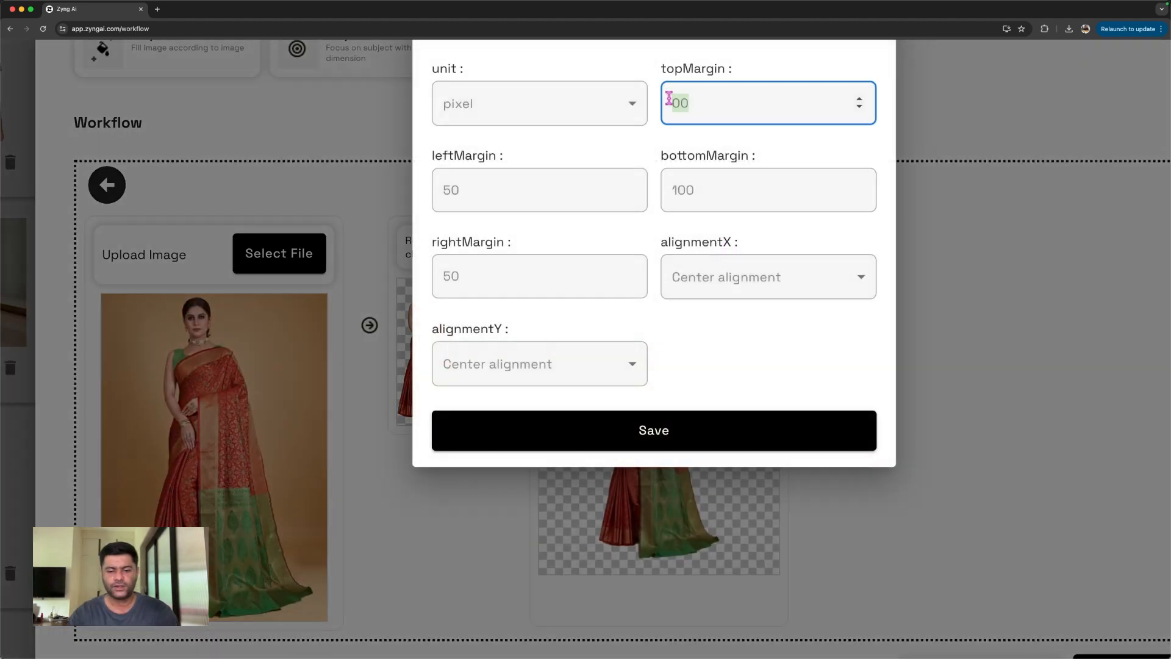
pyautogui.write('50')
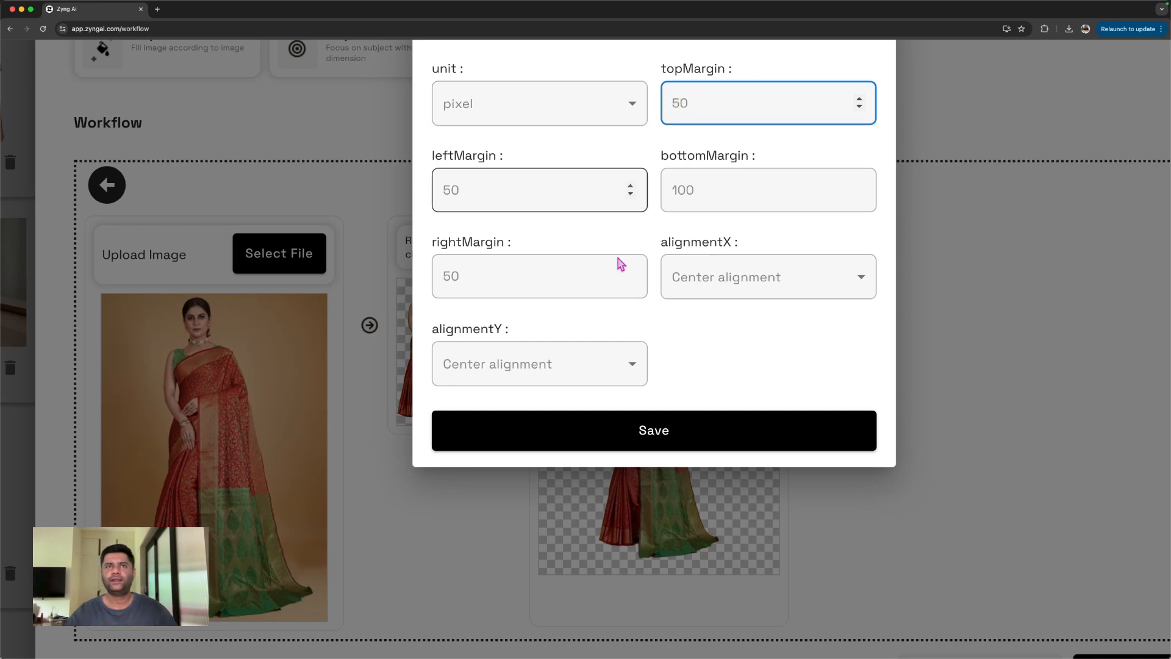
pyautogui.click(589, 448)
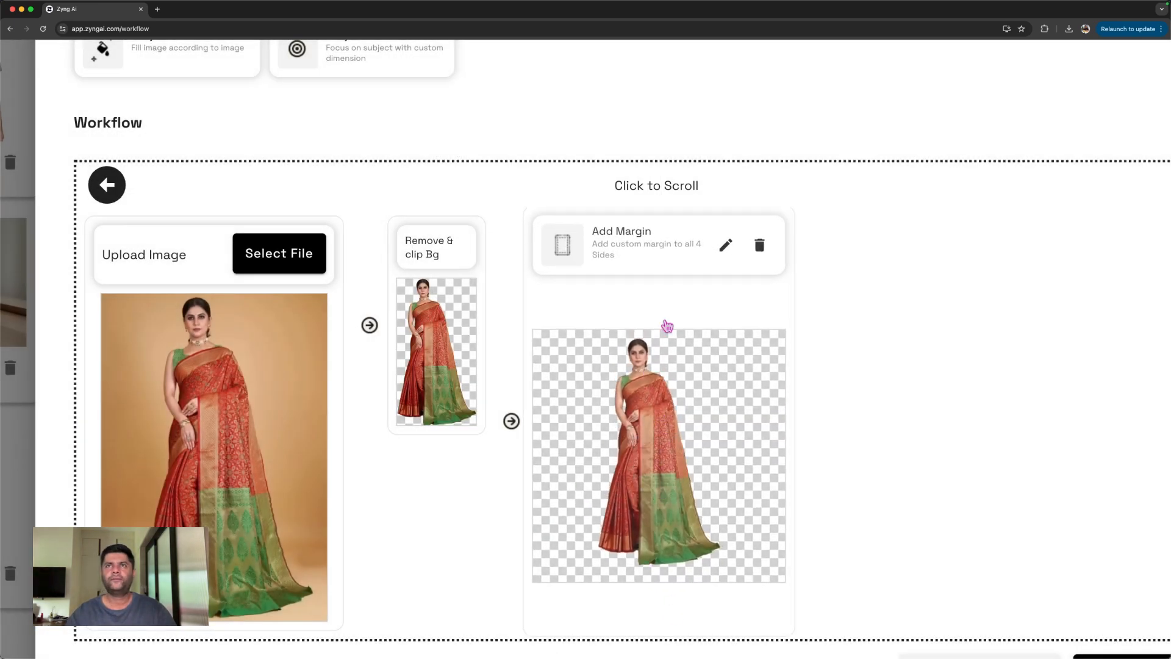
# Step: Switch the Add Margin function's alignmentY to Top alignment and save the parameters
pyautogui.click(726, 245)
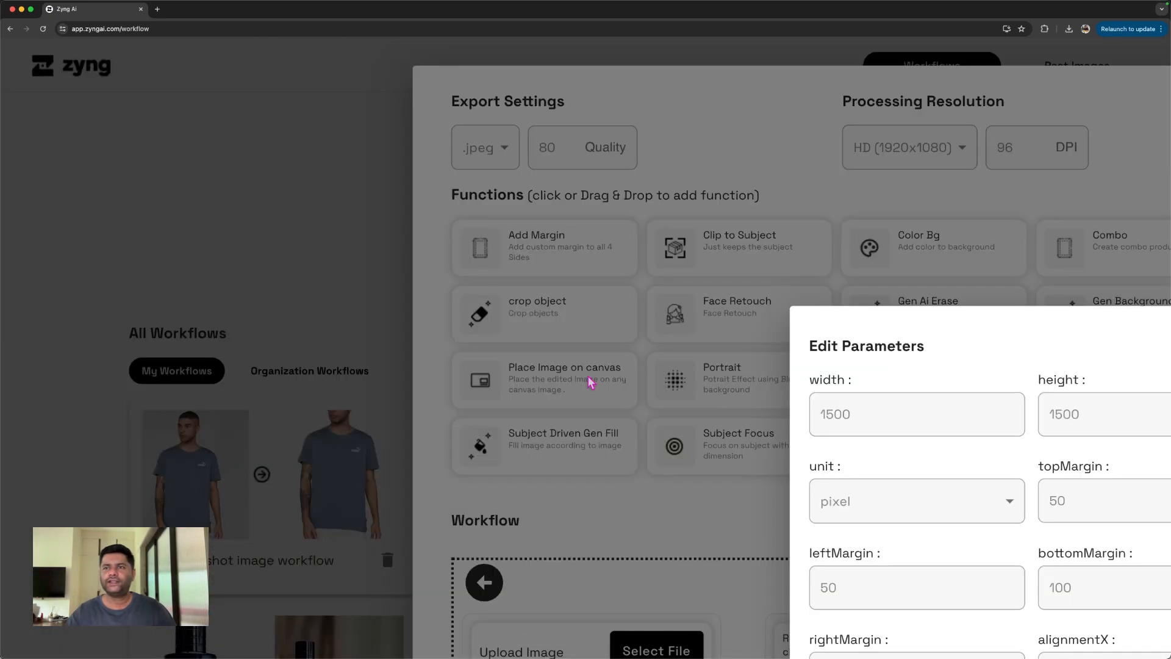
pyautogui.scroll(-4, 772, 452)
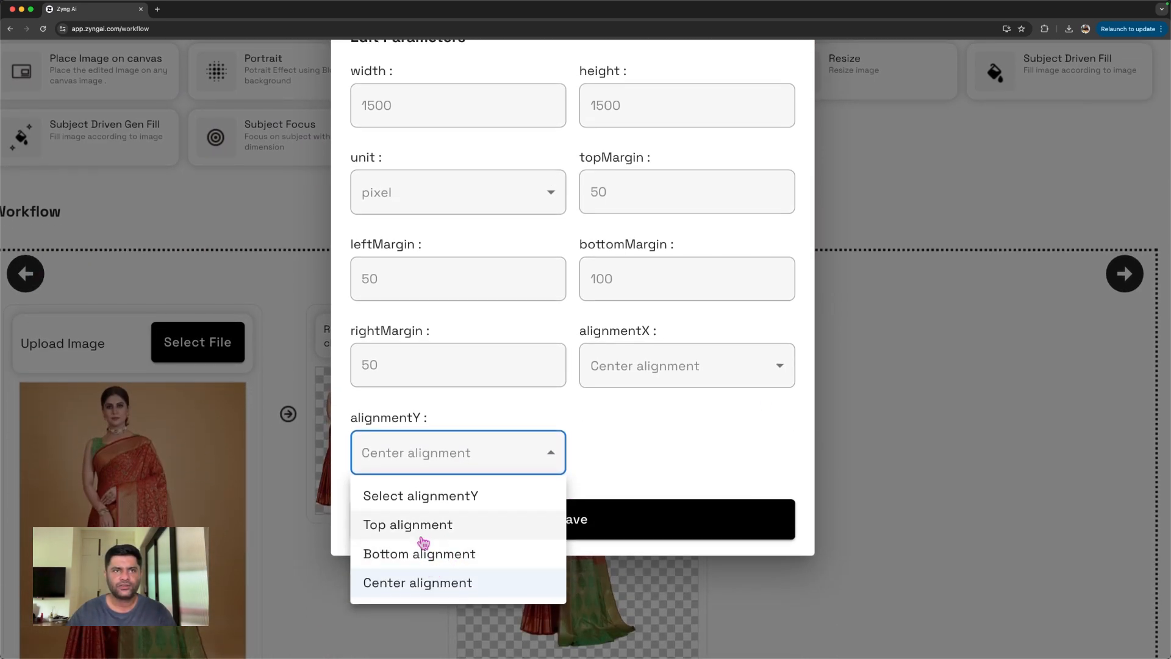
pyautogui.click(421, 525)
pyautogui.click(444, 529)
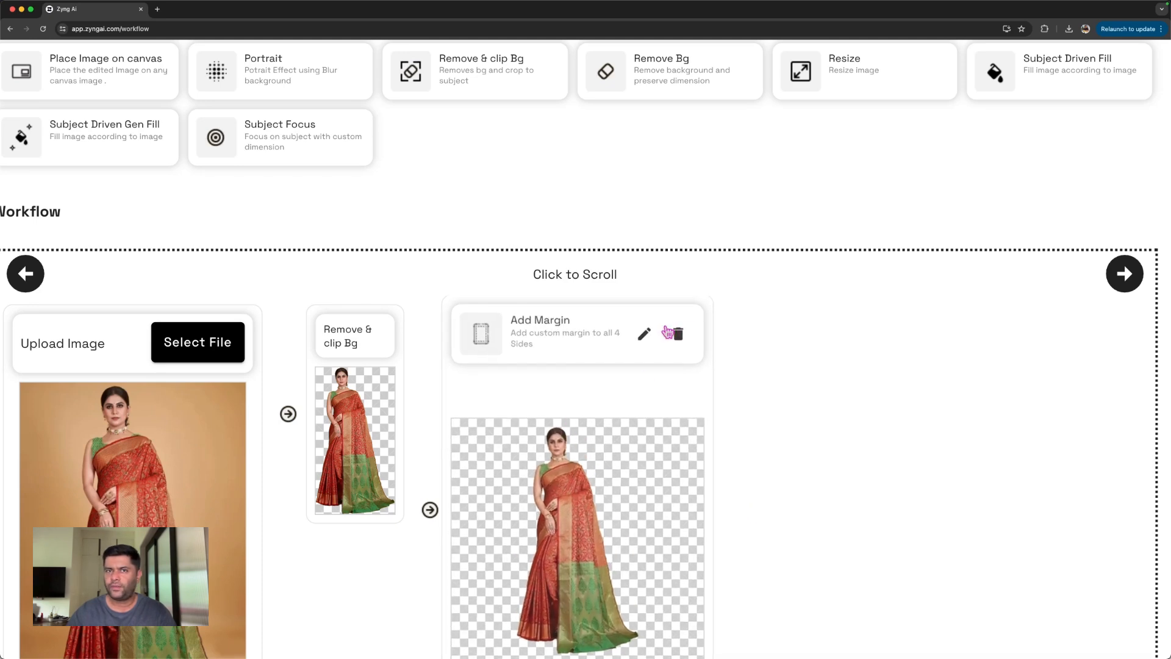
# Step: Set the Add Margin function's alignmentY back to Center alignment and save the parameters
pyautogui.click(642, 335)
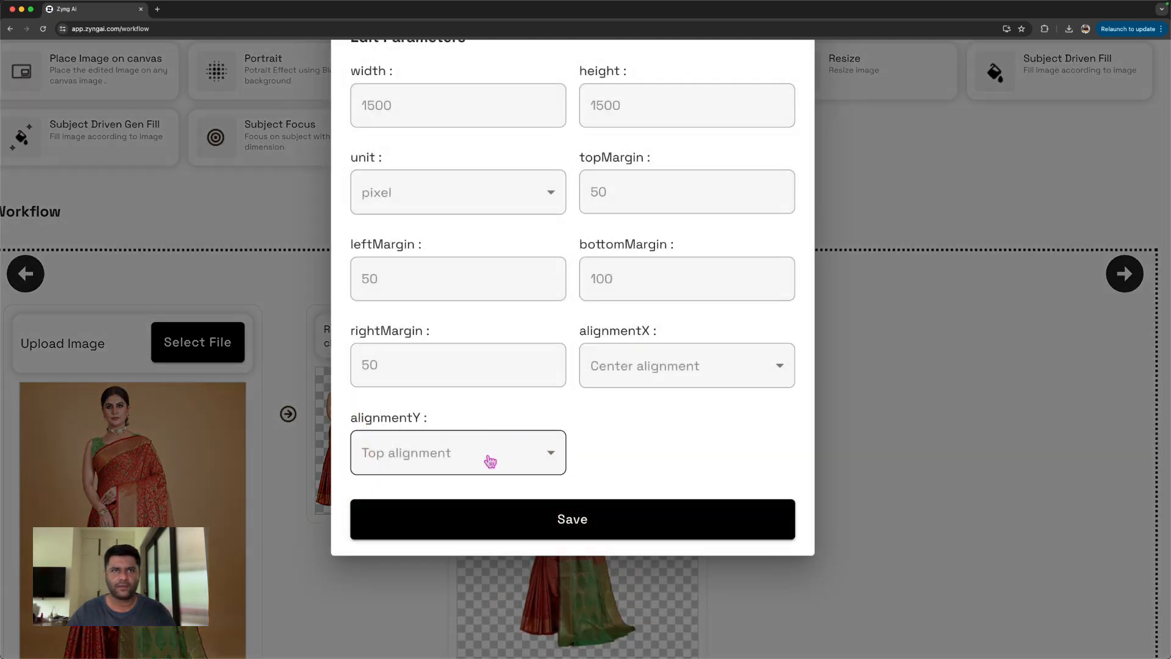
pyautogui.click(486, 456)
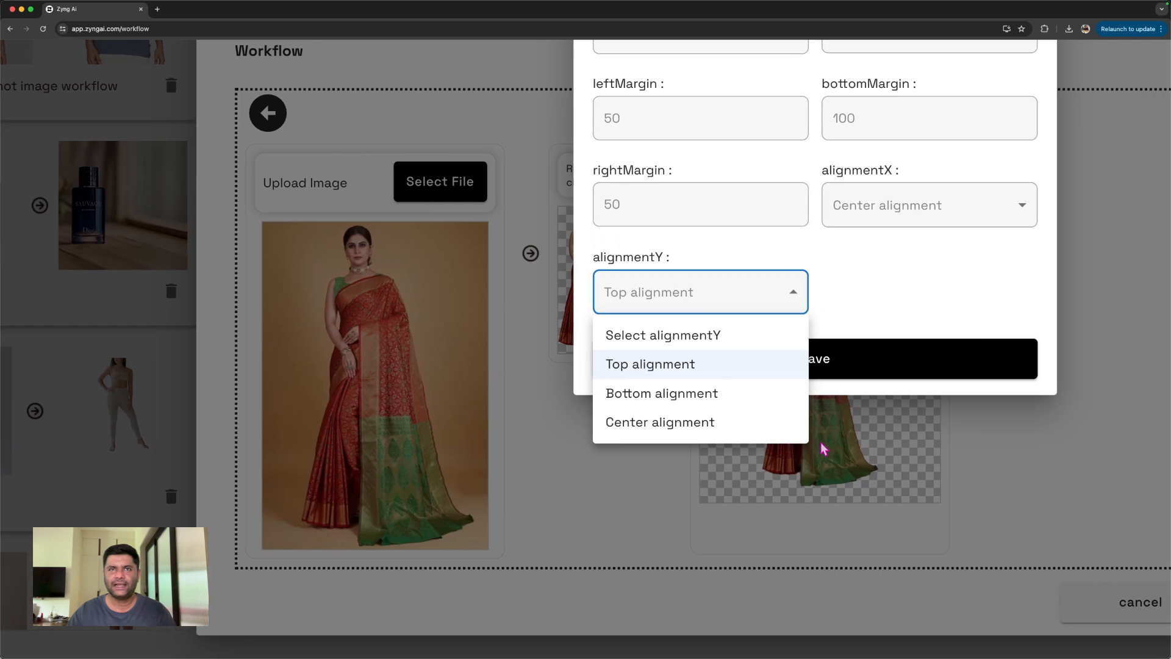
pyautogui.click(634, 422)
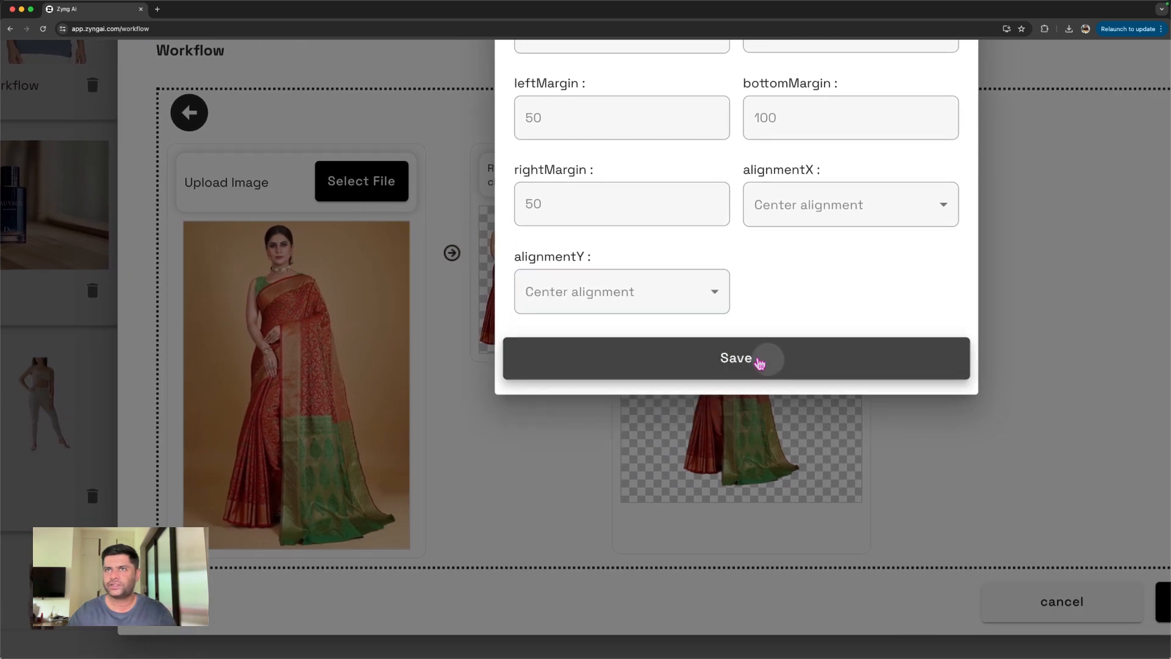
pyautogui.click(758, 360)
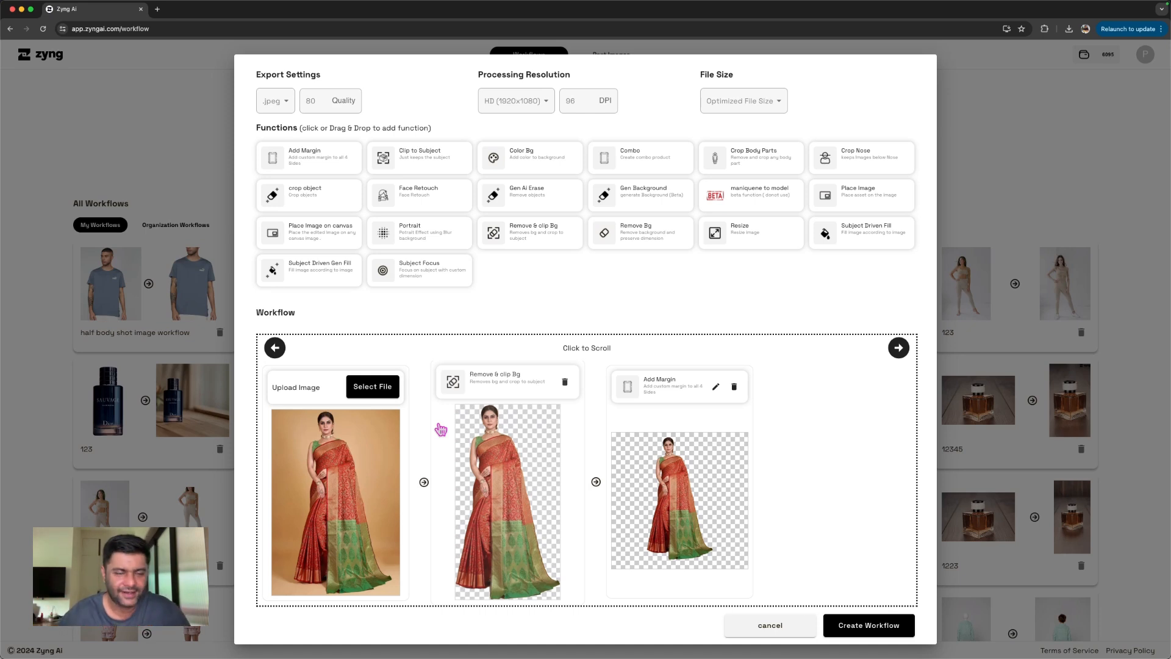
# Step: Replace the workflow's input image with the sauvageedp perfume bottle file from the Image samples folder
pyautogui.click(369, 389)
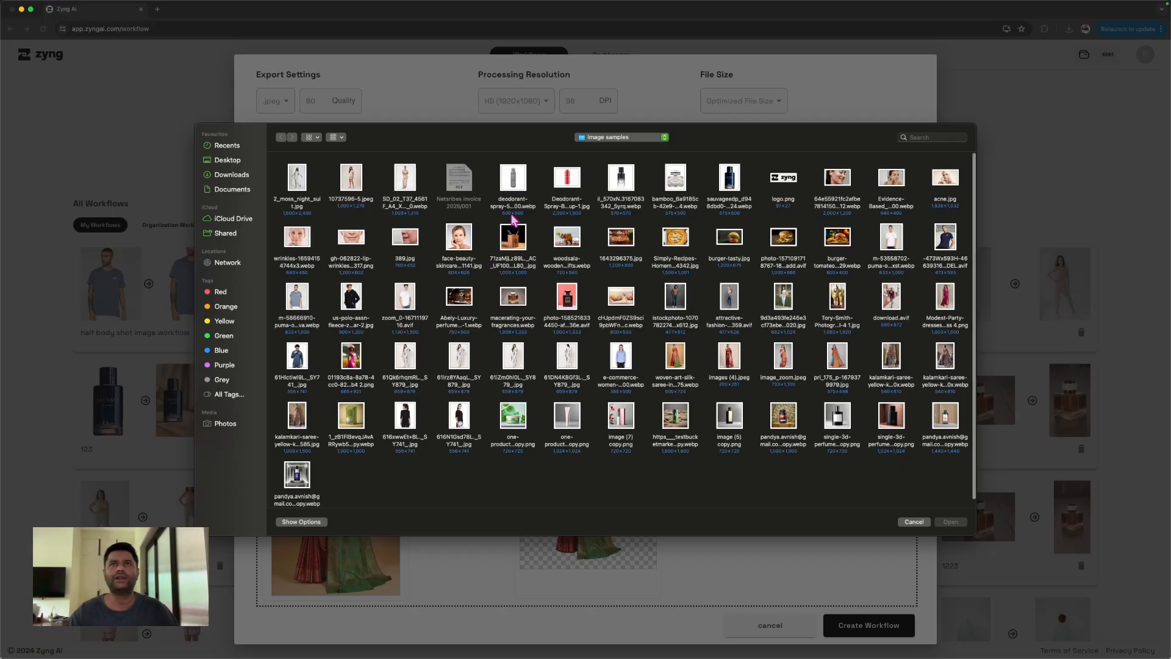
pyautogui.click(737, 189)
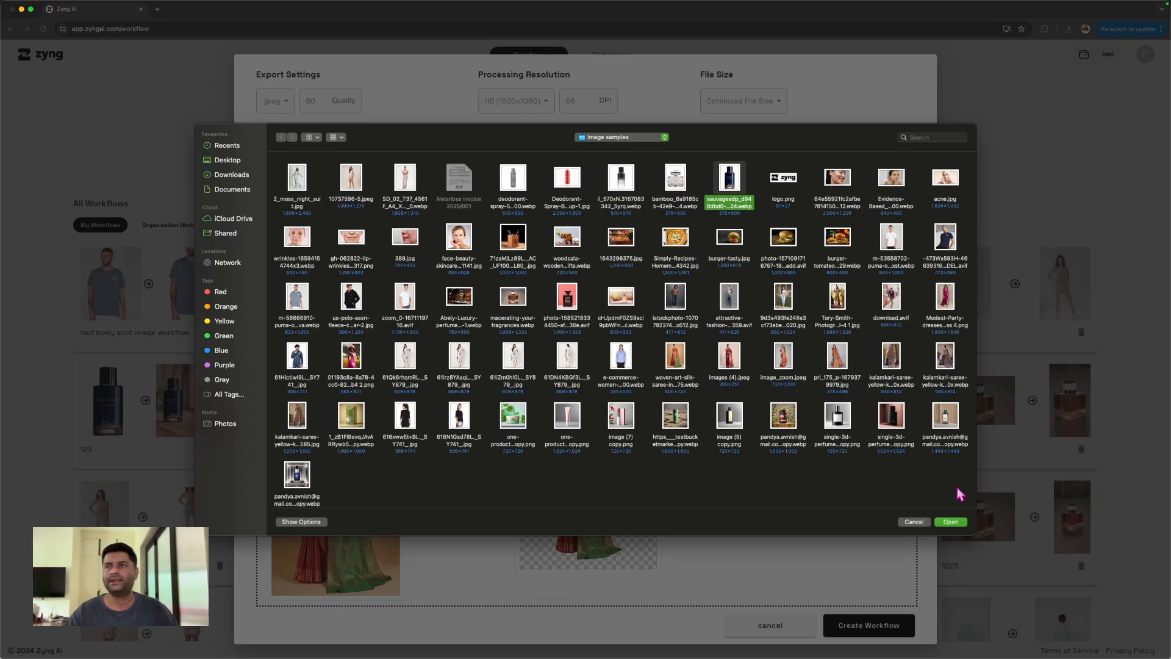
pyautogui.click(958, 524)
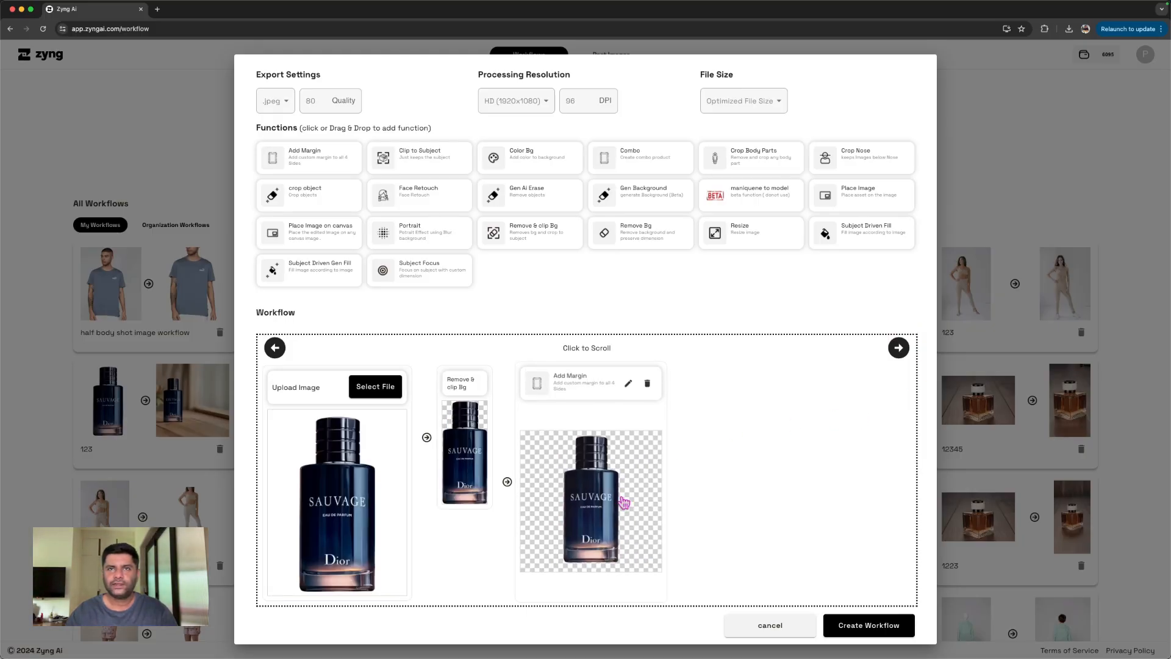
# Step: Set the Add Margin function's top and bottom margins to 100 pixels each and save the parameters
pyautogui.click(629, 382)
pyautogui.doubleClick(637, 305)
pyautogui.write('10')
pyautogui.press('Tab')
pyautogui.press('Tab')
pyautogui.write('1')
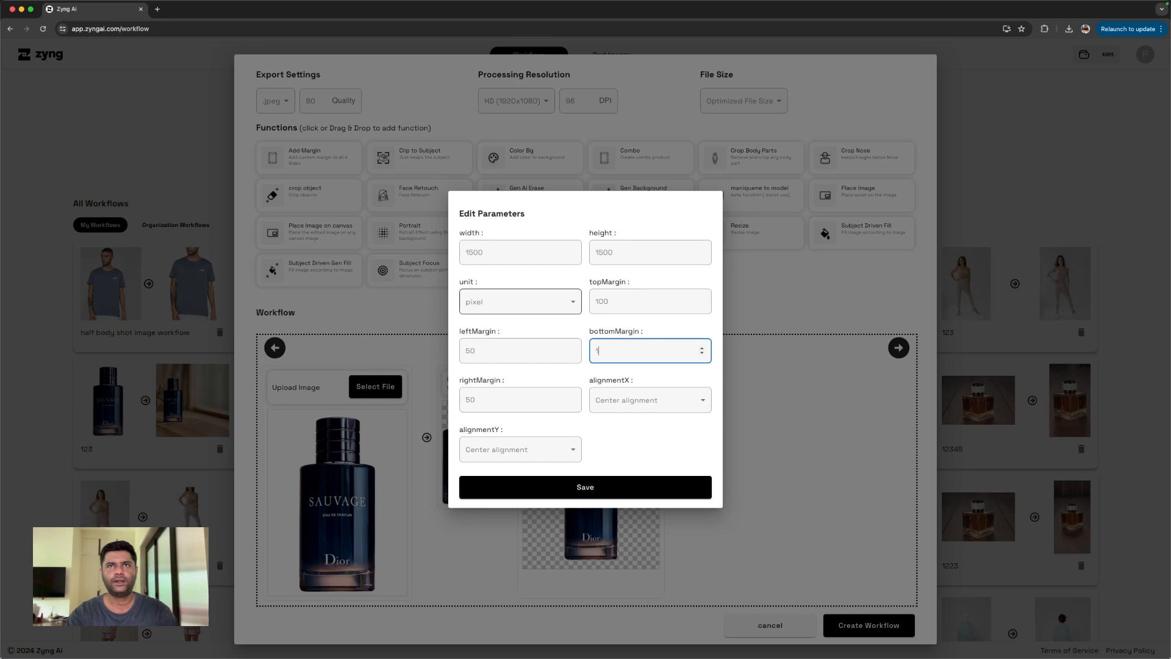
pyautogui.write('00')
pyautogui.click(622, 487)
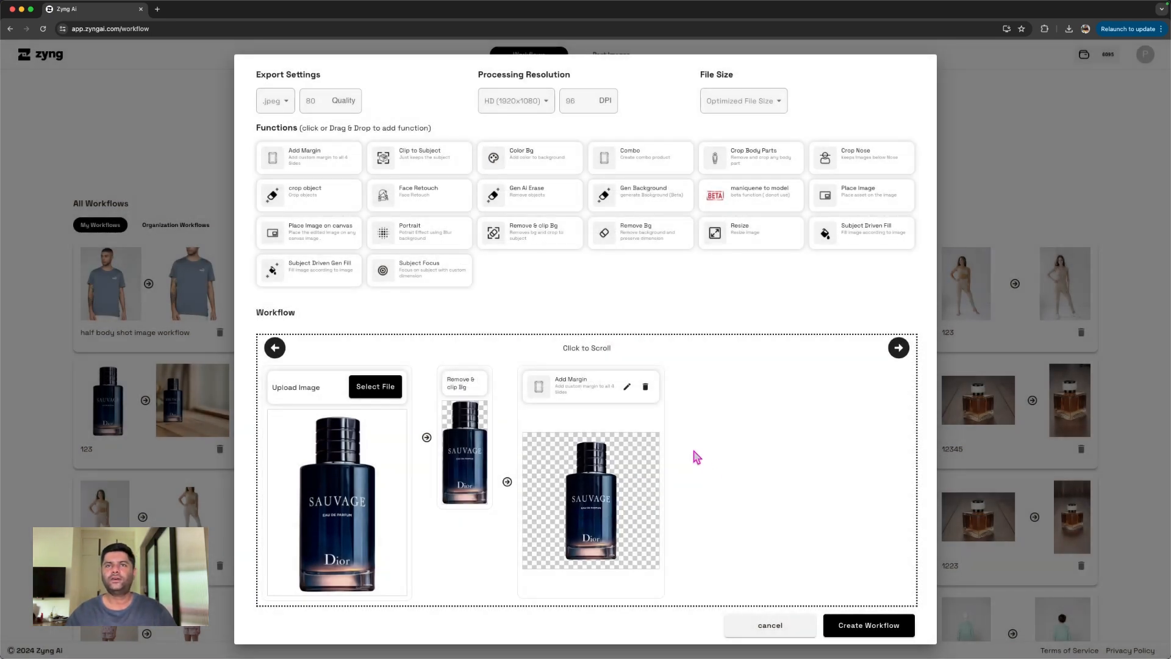
# Step: Switch the Add Margin function's unit to percentage and set its top margin to 10
pyautogui.click(627, 387)
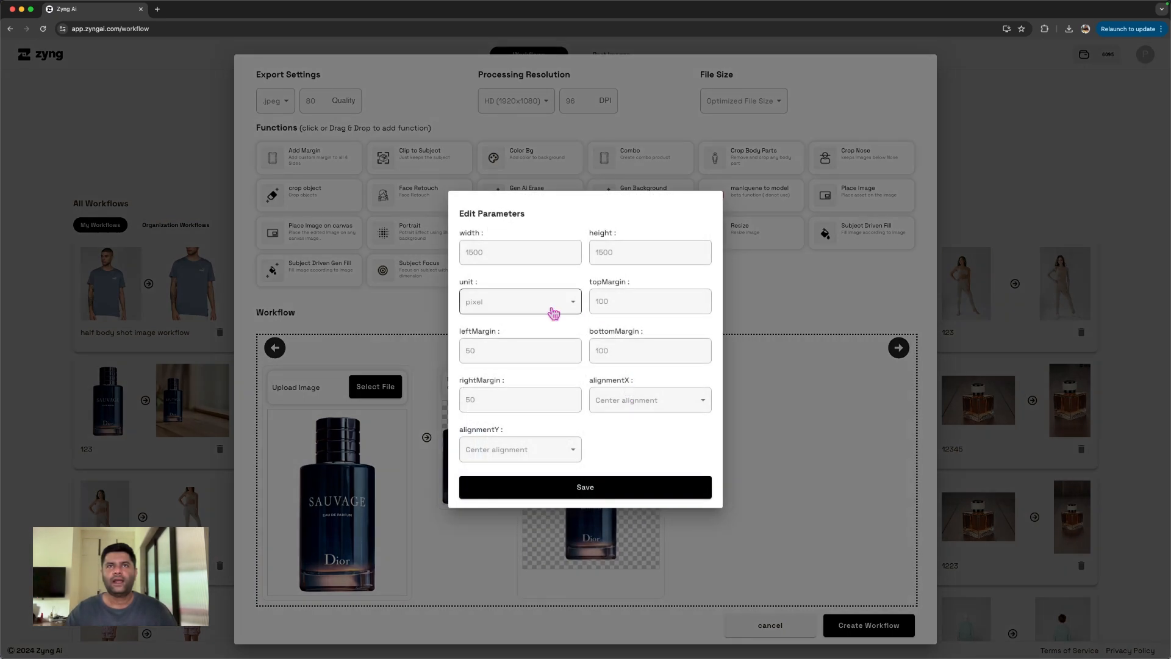
pyautogui.click(554, 313)
pyautogui.click(517, 340)
pyautogui.doubleClick(603, 308)
pyautogui.write('10')
# Step: Set the left, right and bottom margins to 10 percent each and save the Add Margin parameters
pyautogui.press('Tab')
pyautogui.press('Tab')
pyautogui.press('Tab')
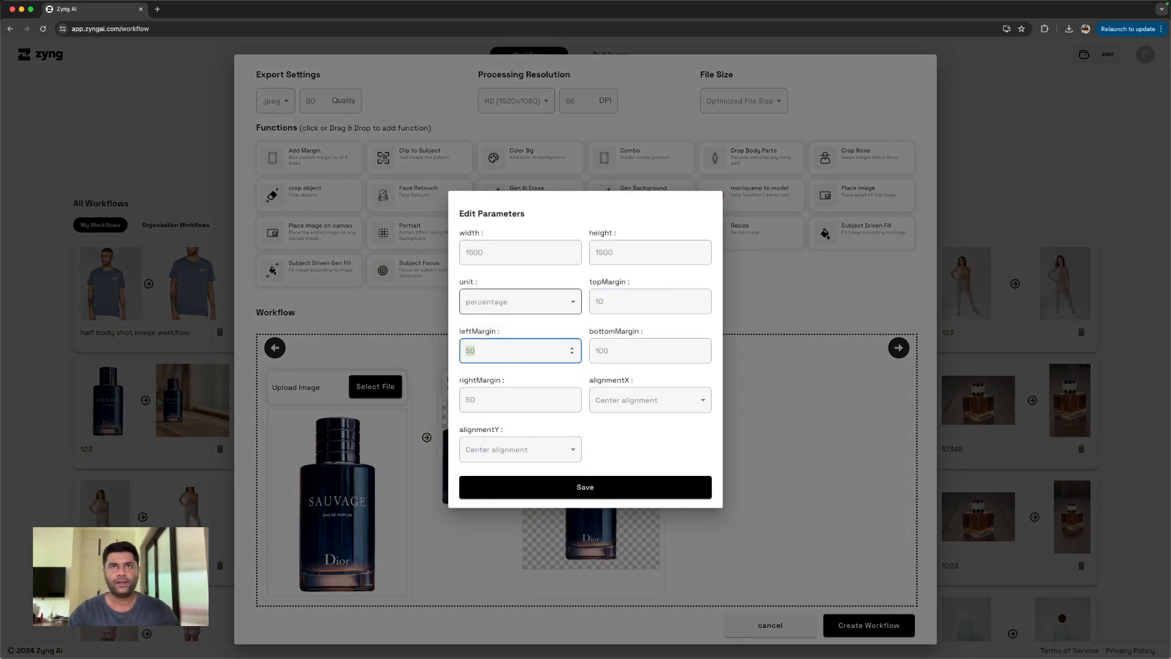
pyautogui.write('10')
pyautogui.click(513, 346)
pyautogui.moveTo(495, 349); pyautogui.dragTo(454, 349)
pyautogui.write('10')
pyautogui.press('Tab')
pyautogui.write('10')
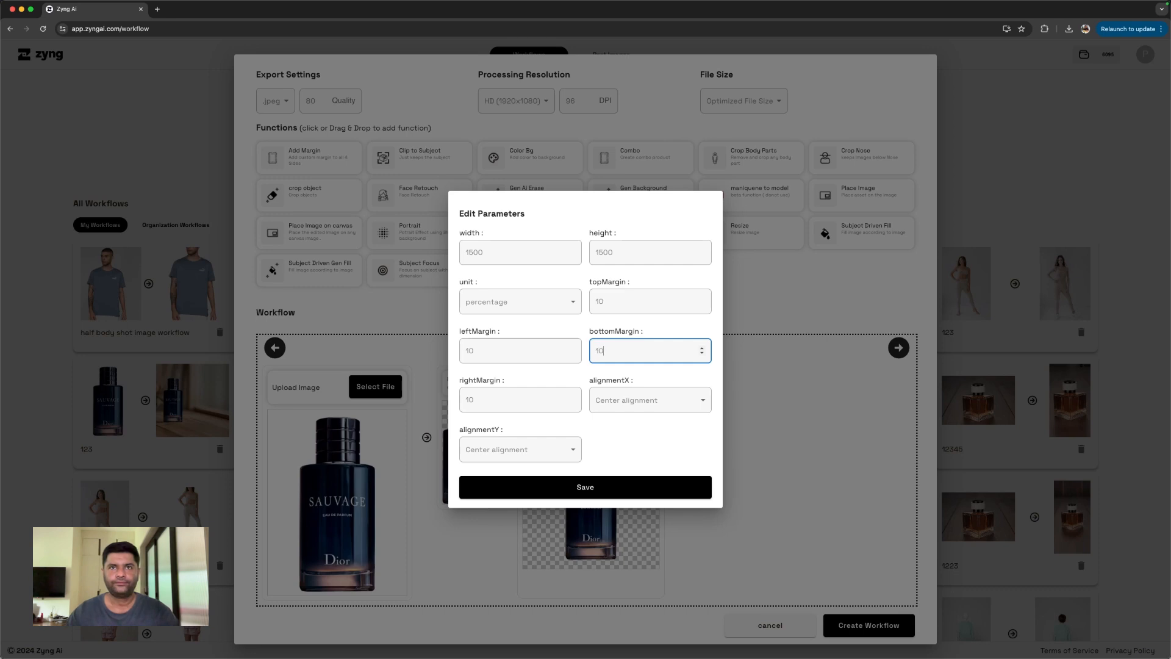
pyautogui.click(488, 491)
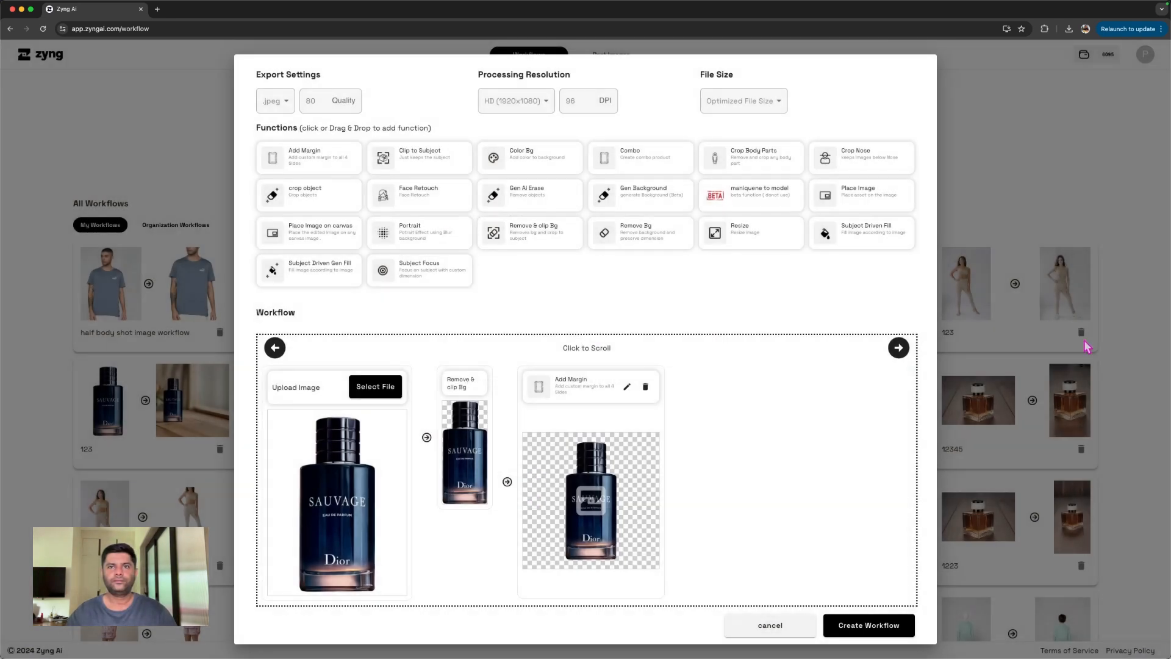